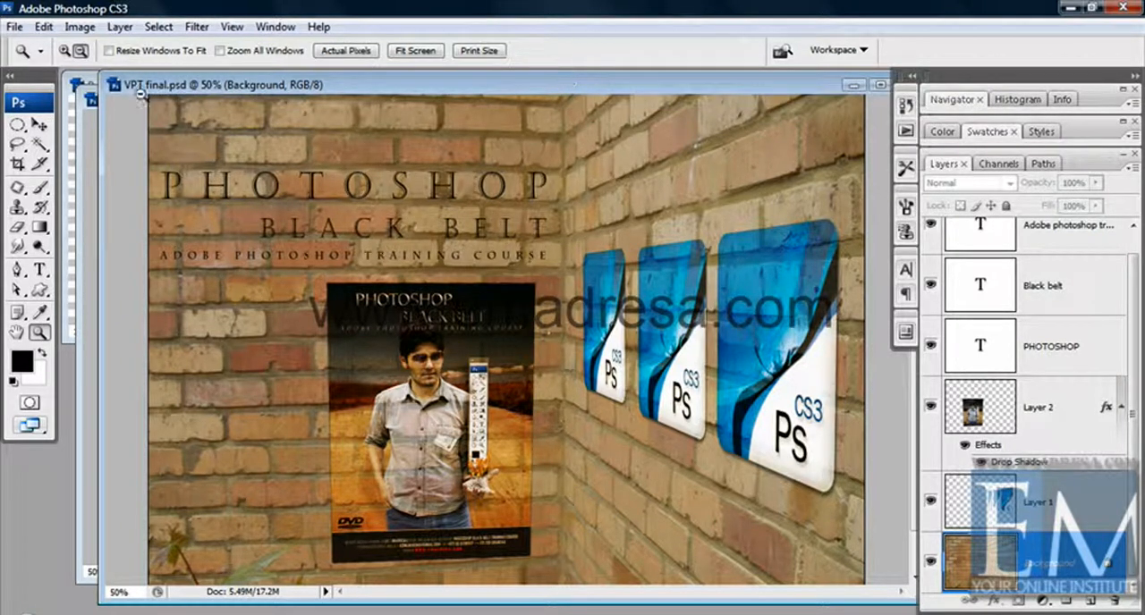
# - Bring the BoxPSCS3.png and Untitled-1 documents in front of VPT final.psd and reposition their windows
pyautogui.click(71, 79)
pyautogui.click(128, 81)
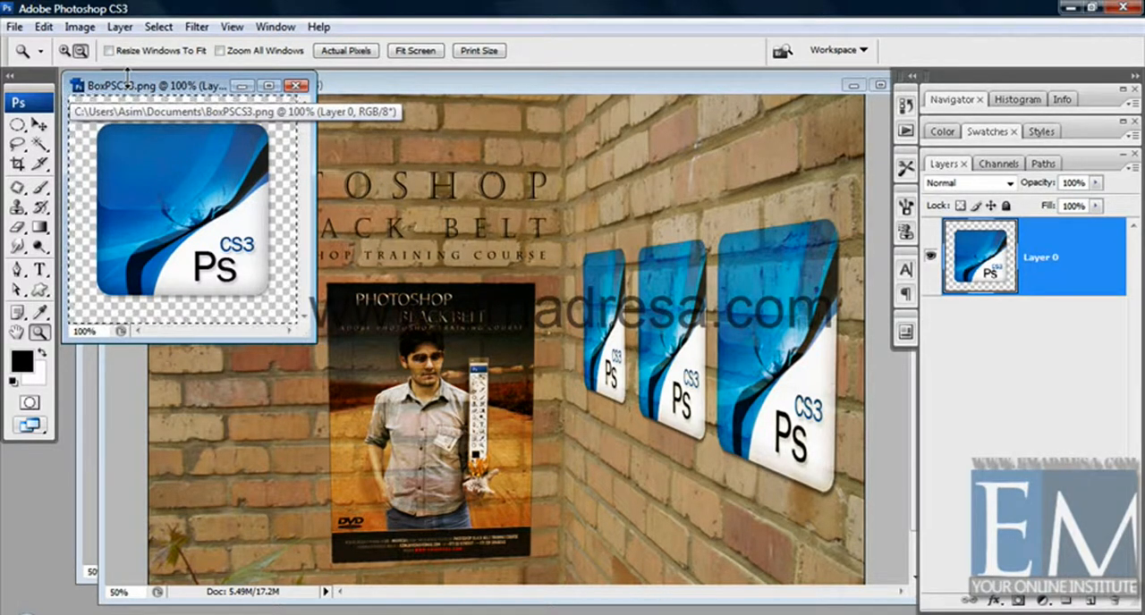
pyautogui.moveTo(135, 85); pyautogui.dragTo(160, 93)
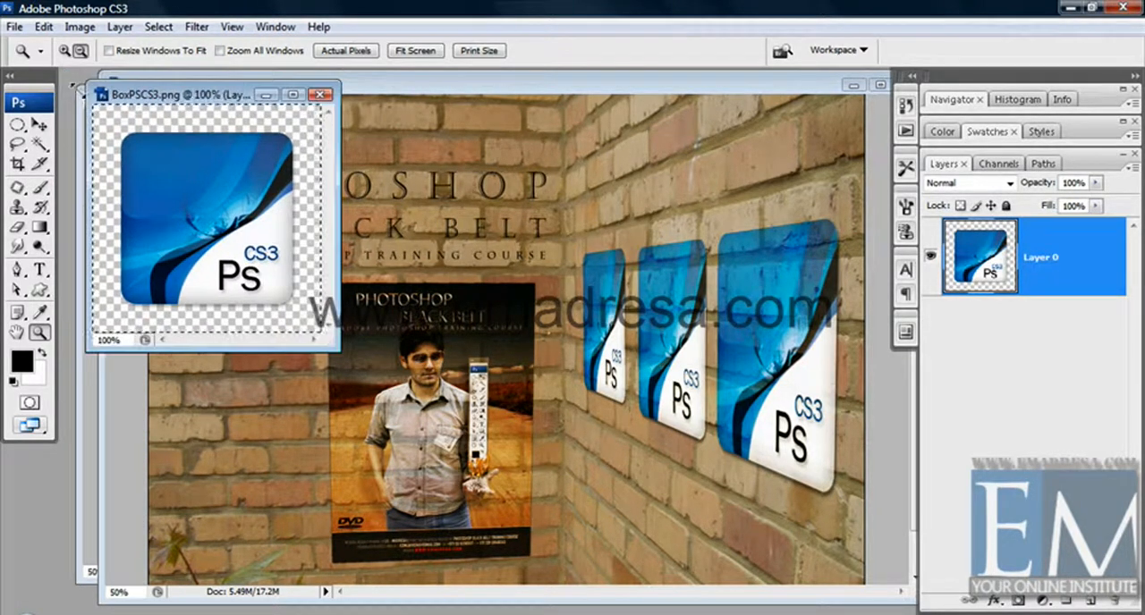
pyautogui.click(78, 91)
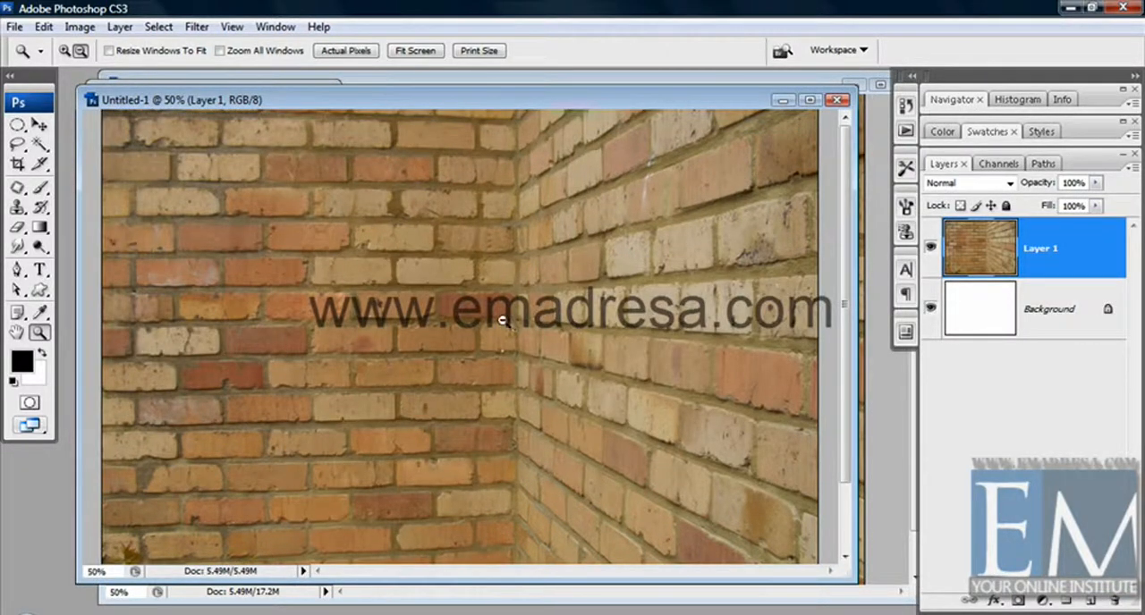
pyautogui.moveTo(178, 99); pyautogui.dragTo(205, 97)
# - Select the entire canvas of BoxPSCS3.png and copy the logo
pyautogui.click(97, 179)
pyautogui.click(159, 27)
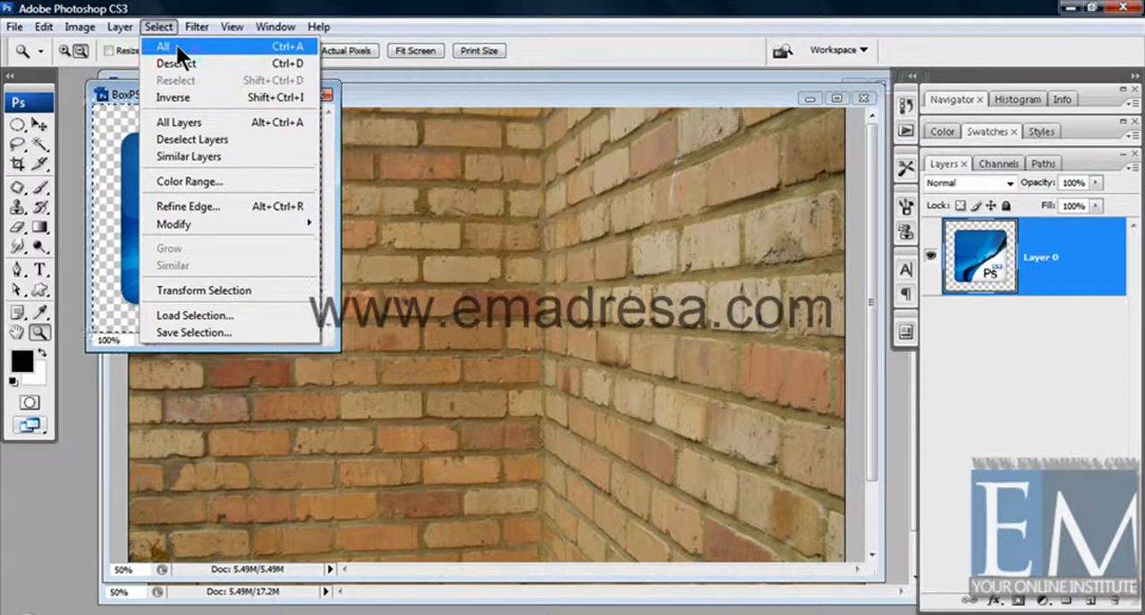
pyautogui.click(126, 85)
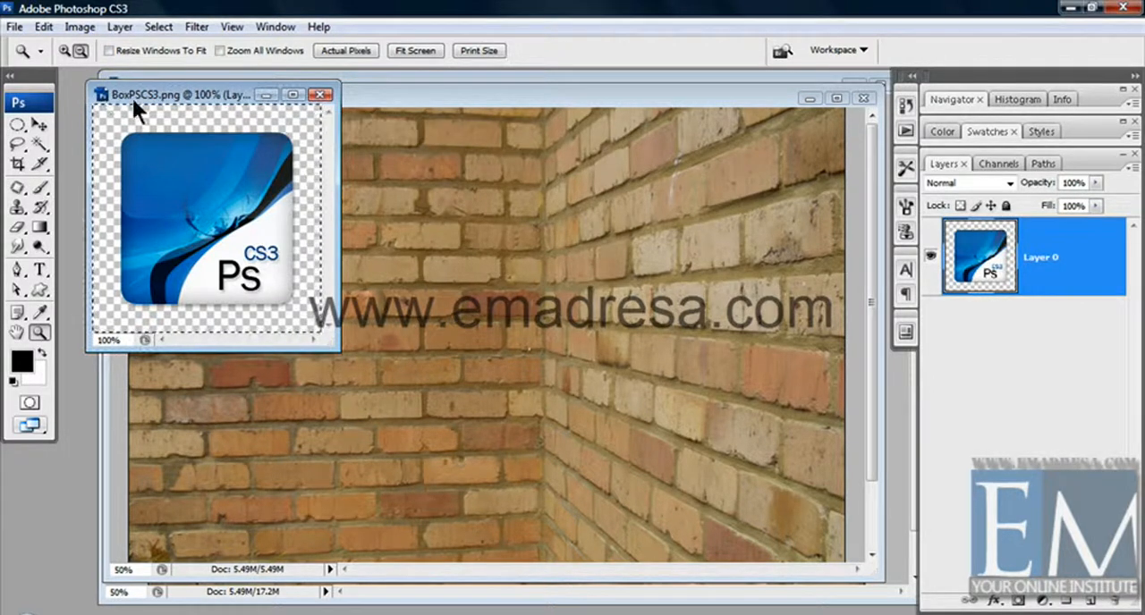
pyautogui.click(45, 25)
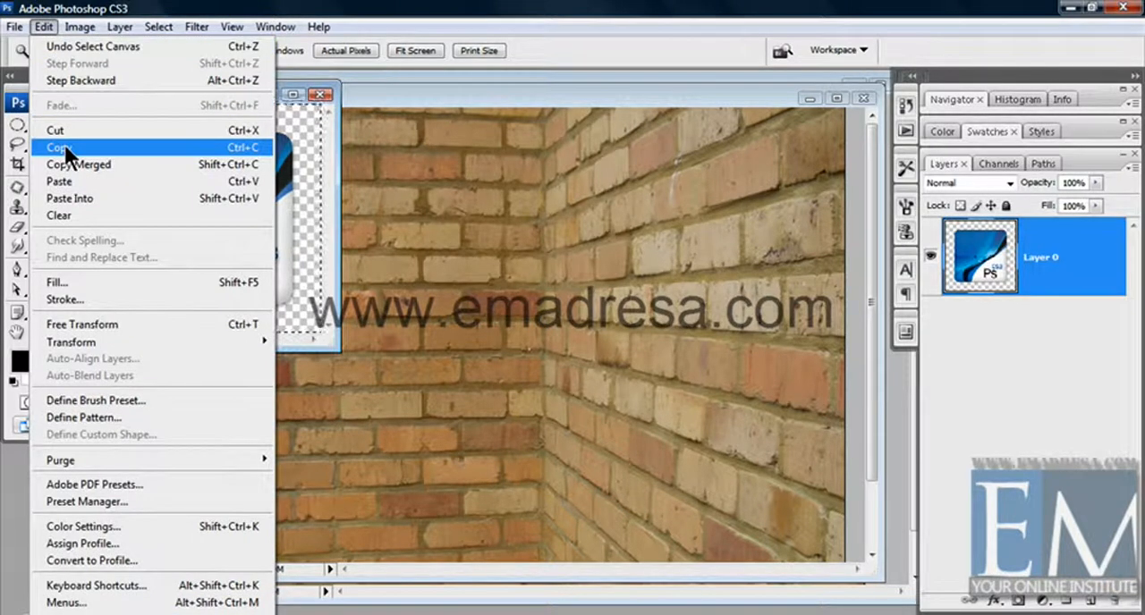
pyautogui.click(65, 145)
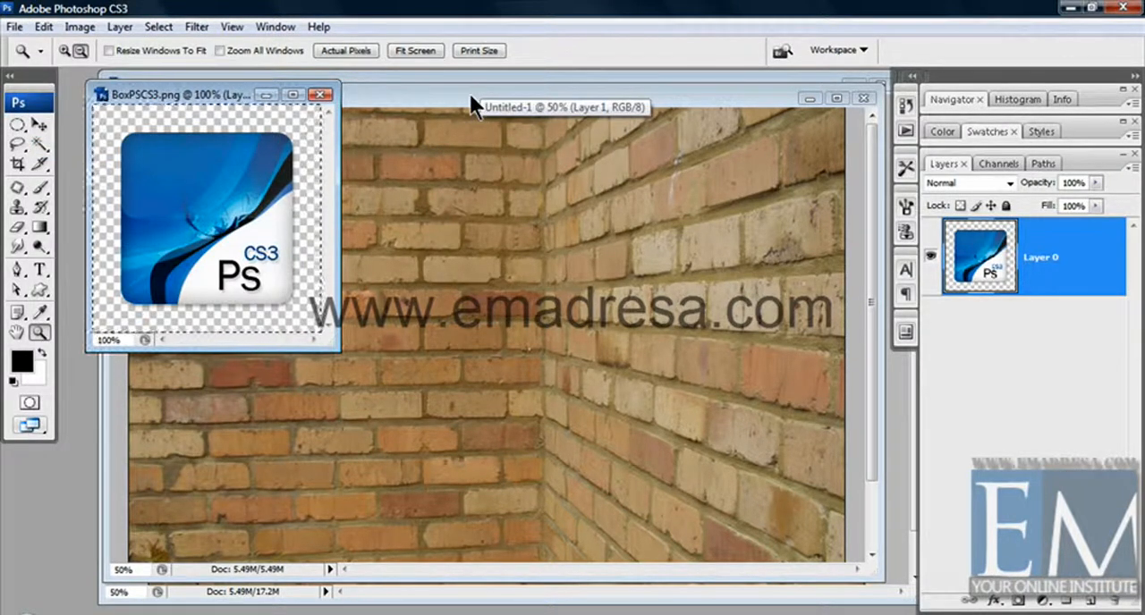
# - Add an empty layer above the brick wall layer in Untitled-1 and open the Vanishing Point filter for it
pyautogui.click(469, 94)
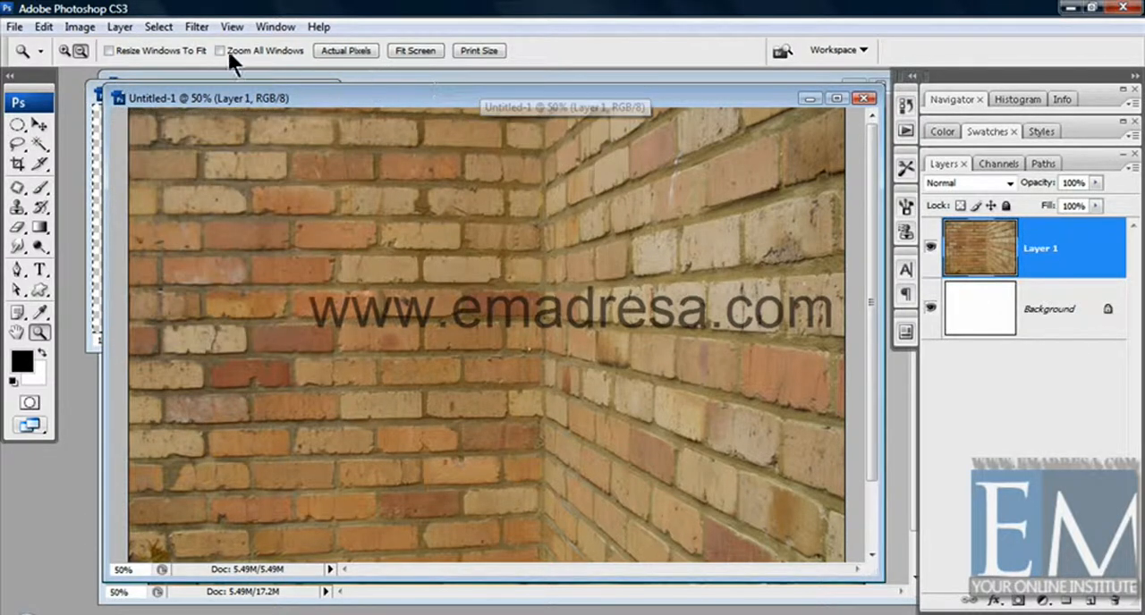
pyautogui.click(1087, 603)
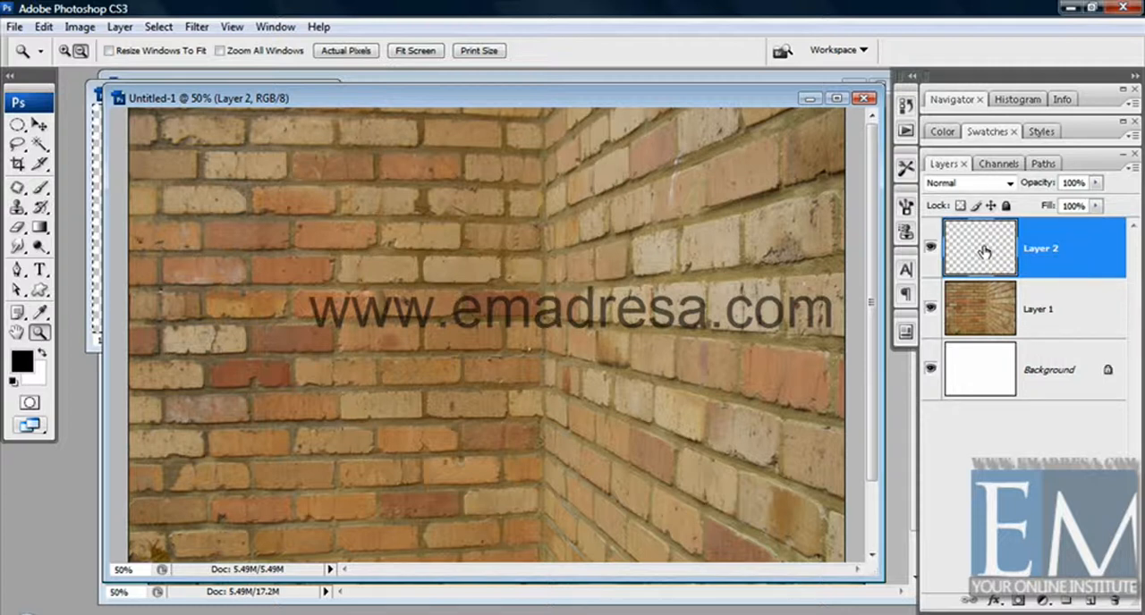
pyautogui.click(196, 26)
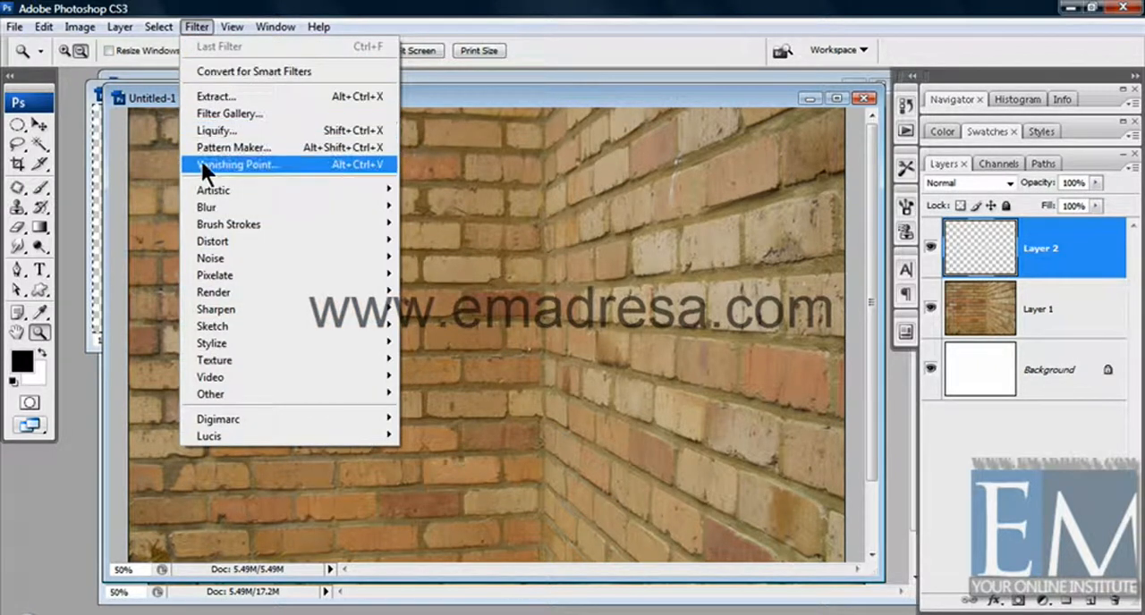
pyautogui.click(285, 164)
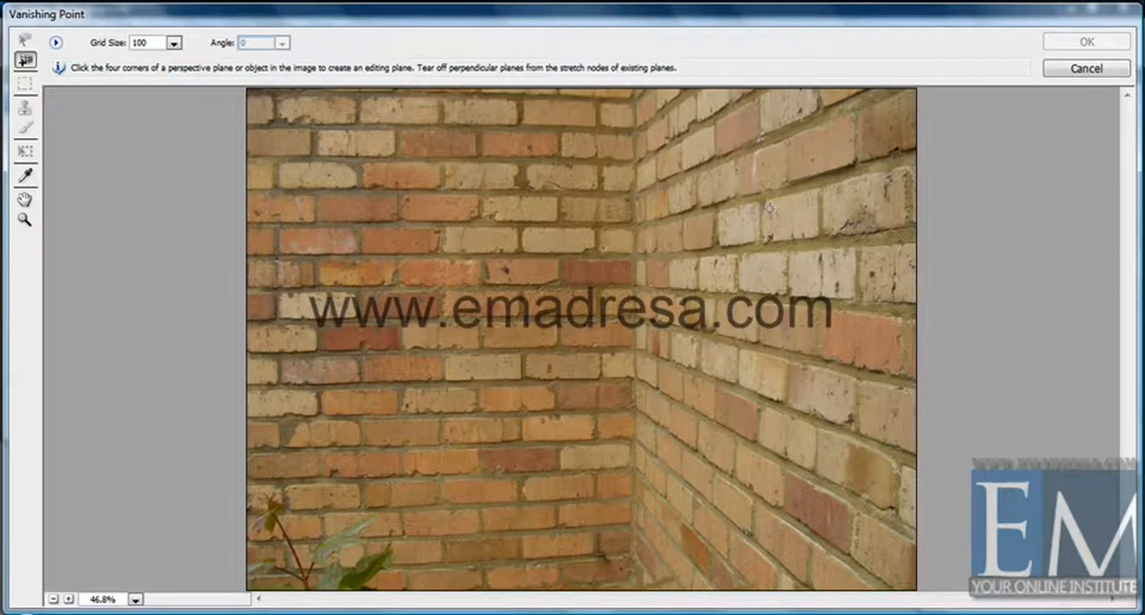
# - Create a four-corner perspective plane following the brick rows on the right wall and extend its outer edge slightly outward
pyautogui.click(649, 227)
pyautogui.click(873, 174)
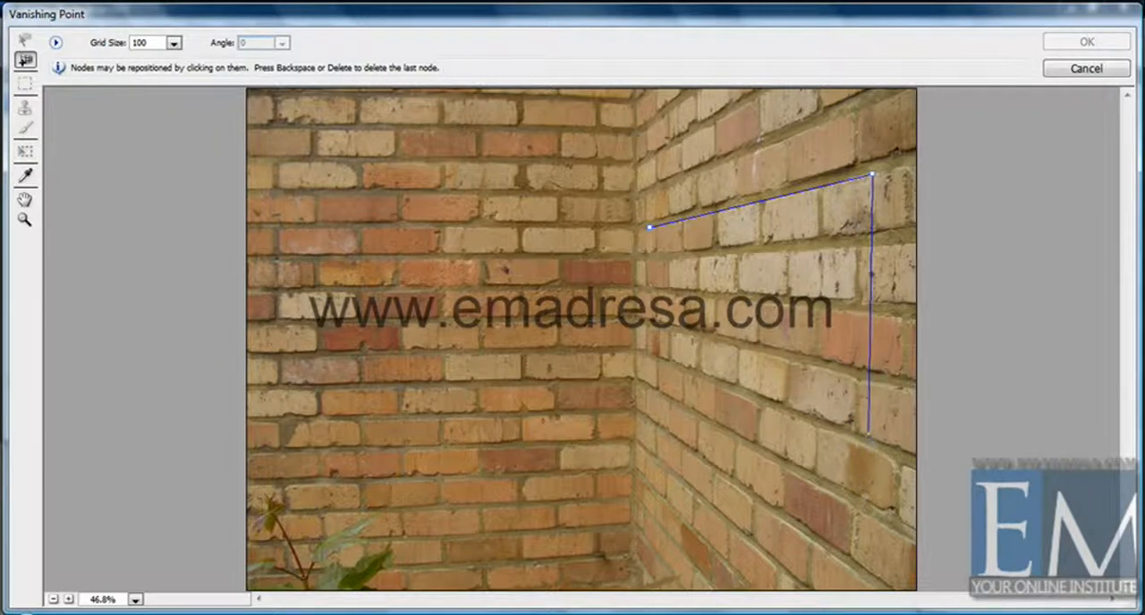
pyautogui.click(869, 437)
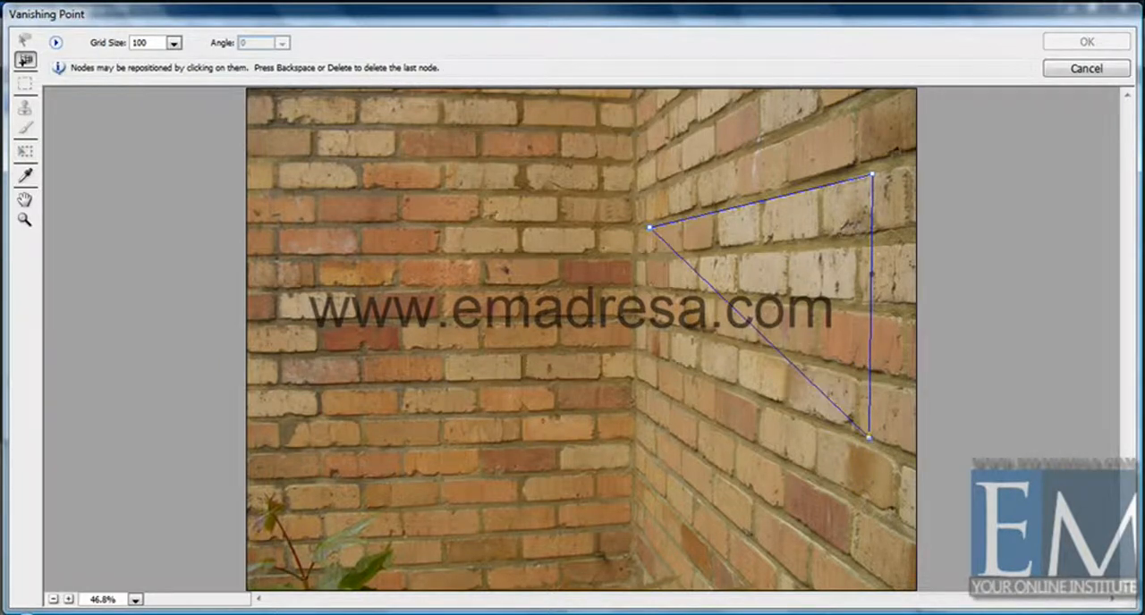
pyautogui.click(649, 355)
pyautogui.moveTo(870, 304); pyautogui.dragTo(897, 304)
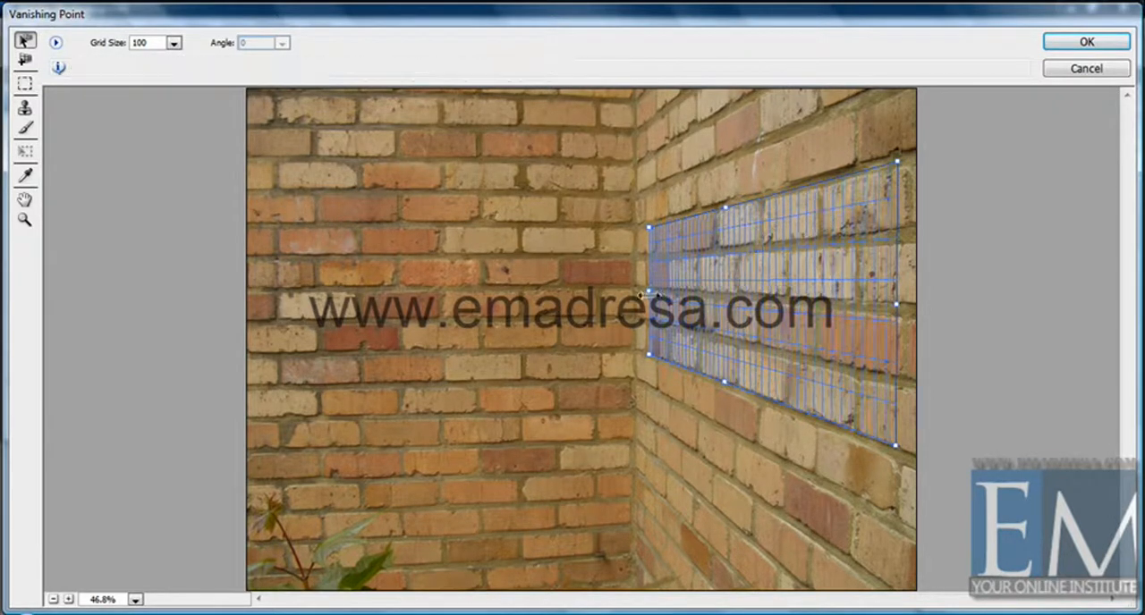
# - Select the full area of the right wall plane with the Marquee tool, keeping Heal set to Off
pyautogui.click(25, 84)
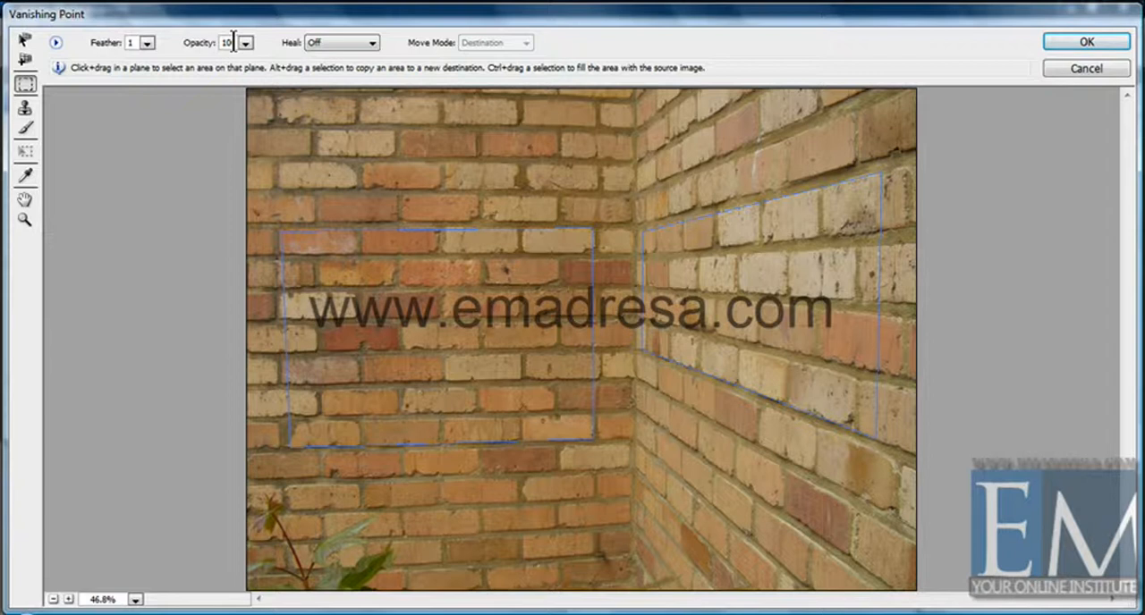
pyautogui.click(319, 40)
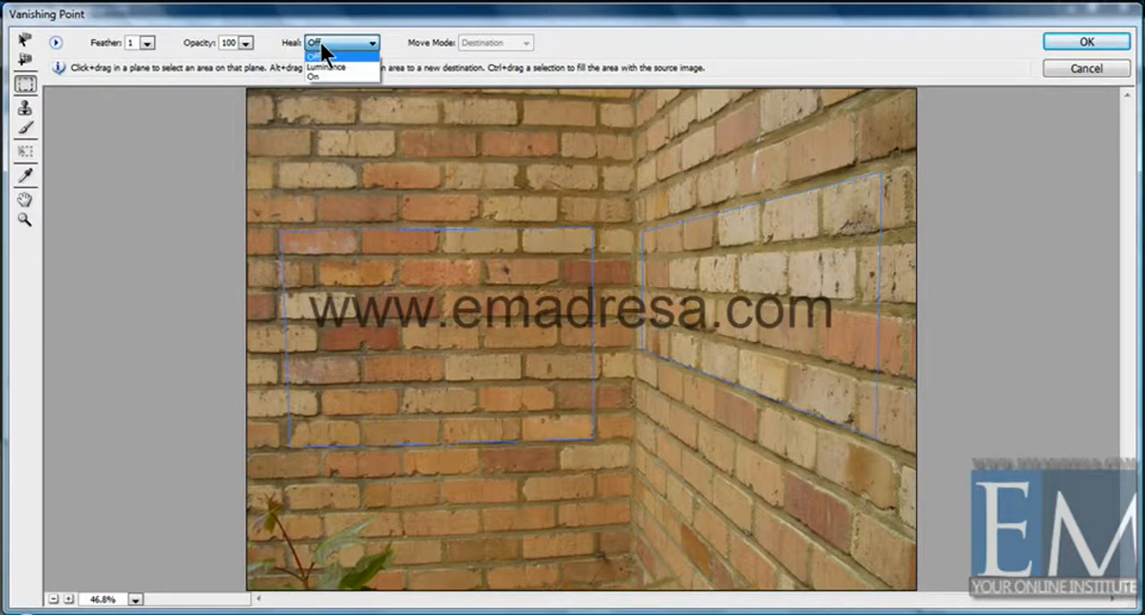
pyautogui.click(321, 44)
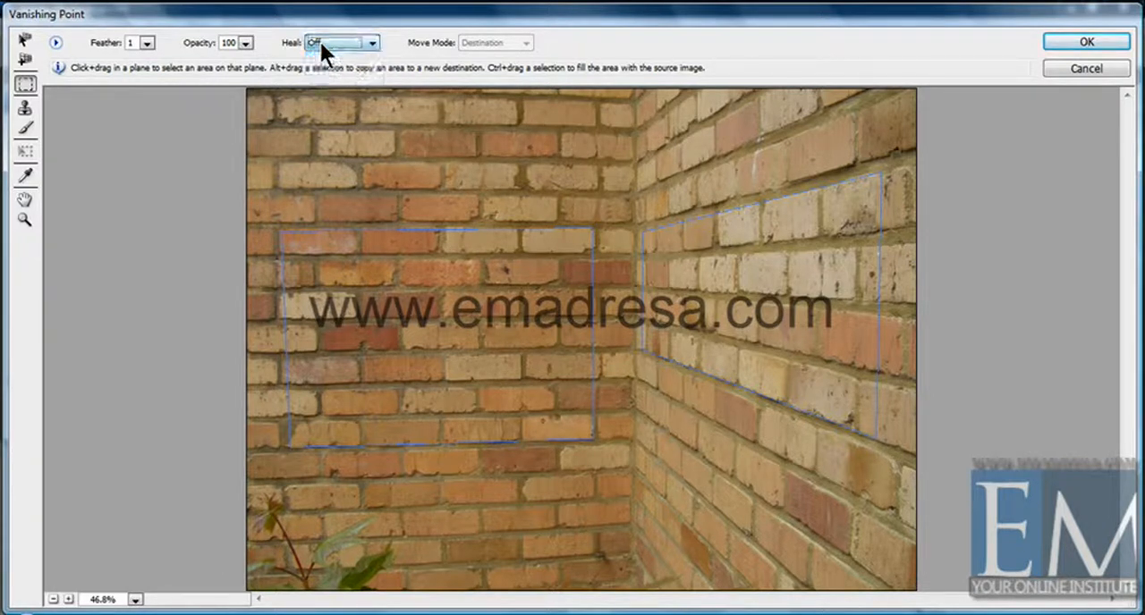
pyautogui.click(644, 235)
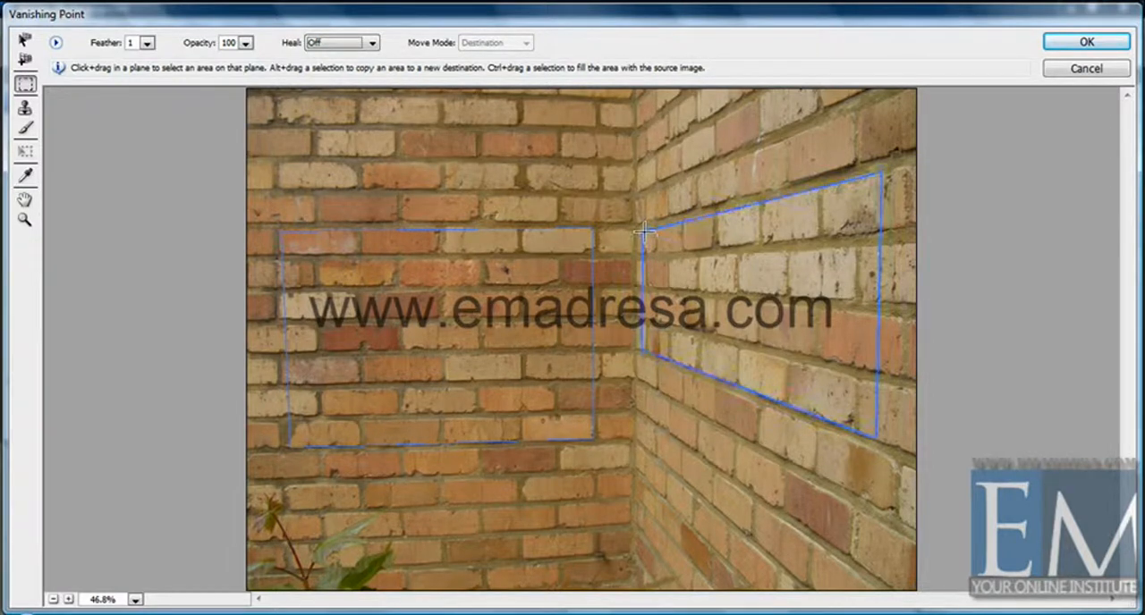
pyautogui.moveTo(644, 231); pyautogui.dragTo(875, 435)
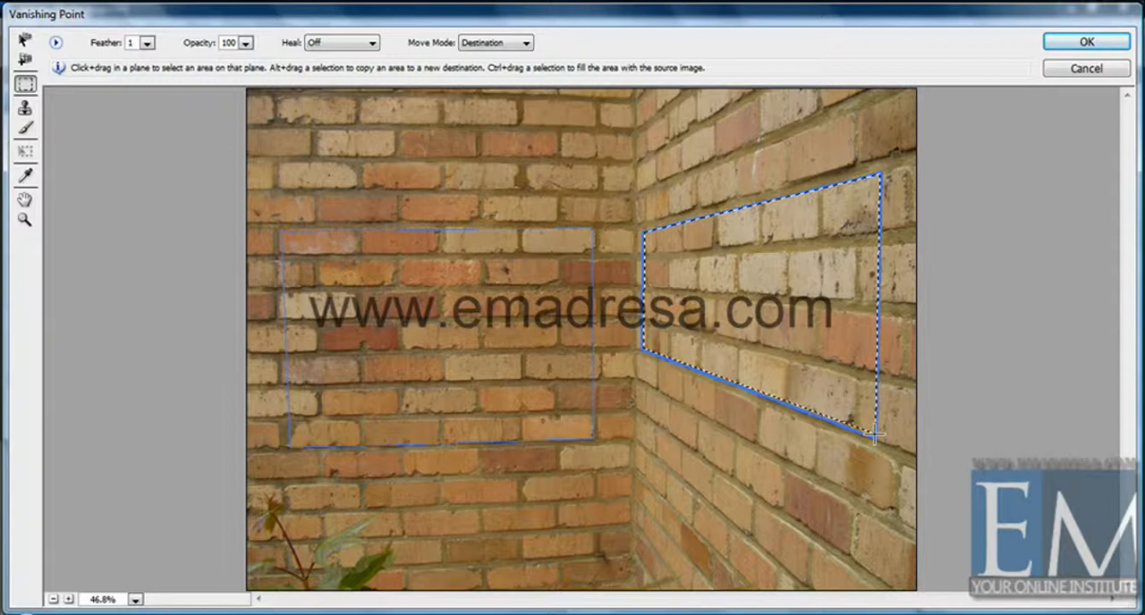
# - Paste the copied logo and move it into the right wall plane, placing it near the plane's outer end
pyautogui.hotkey('ctrl', 'v')
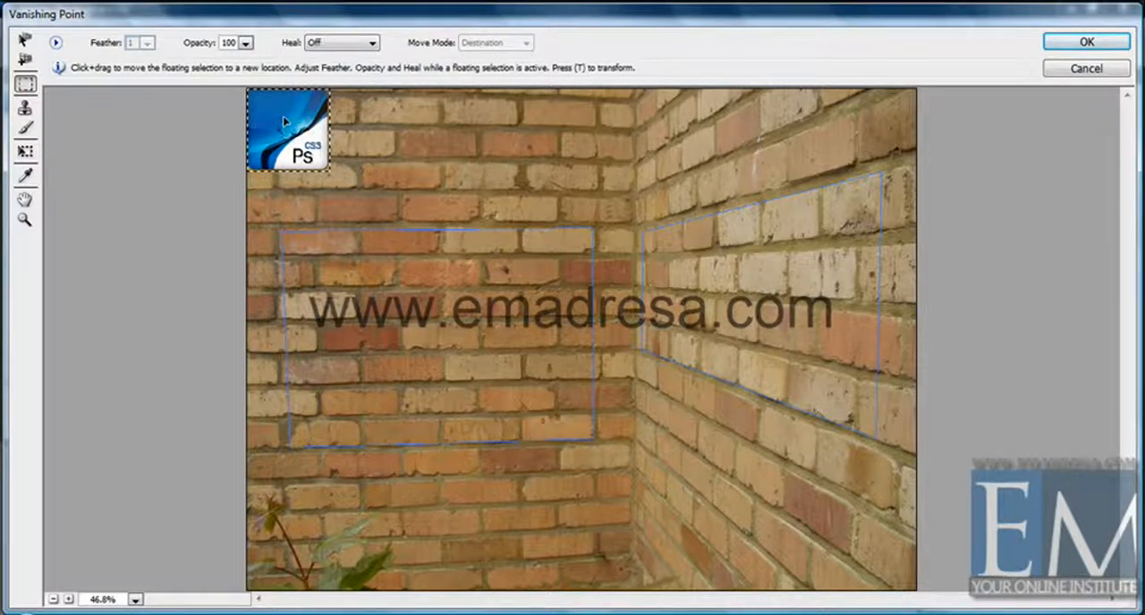
pyautogui.moveTo(280, 113); pyautogui.dragTo(778, 273)
pyautogui.moveTo(761, 272); pyautogui.dragTo(666, 276)
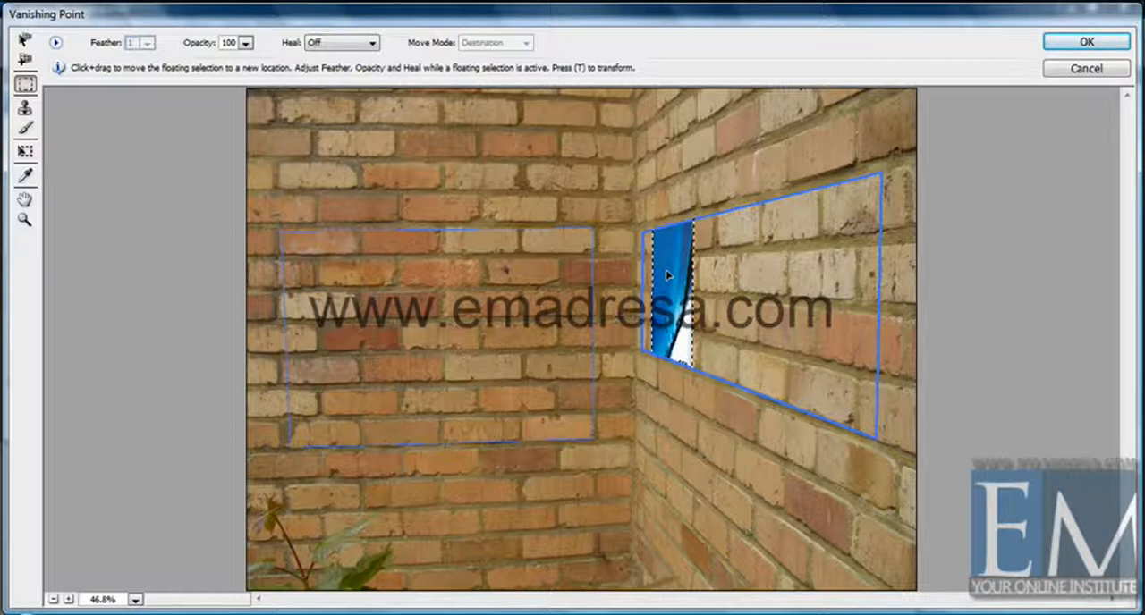
pyautogui.moveTo(666, 276); pyautogui.dragTo(800, 265)
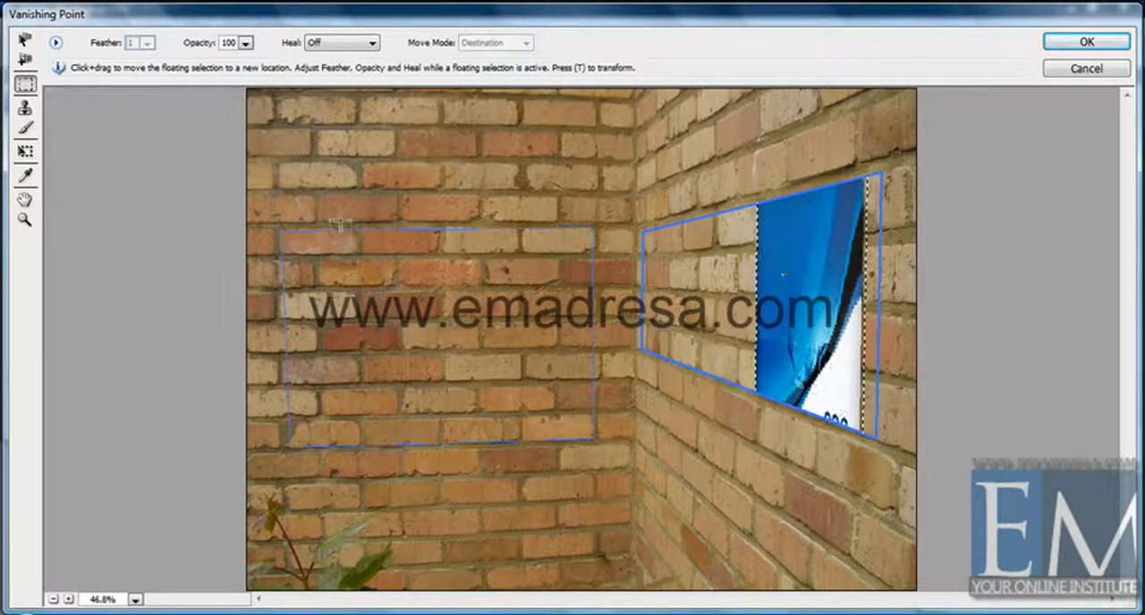
# - Scale the logo down with the Transform tool to fit the plane and apply it with two copies placed toward the wall corner
pyautogui.click(25, 156)
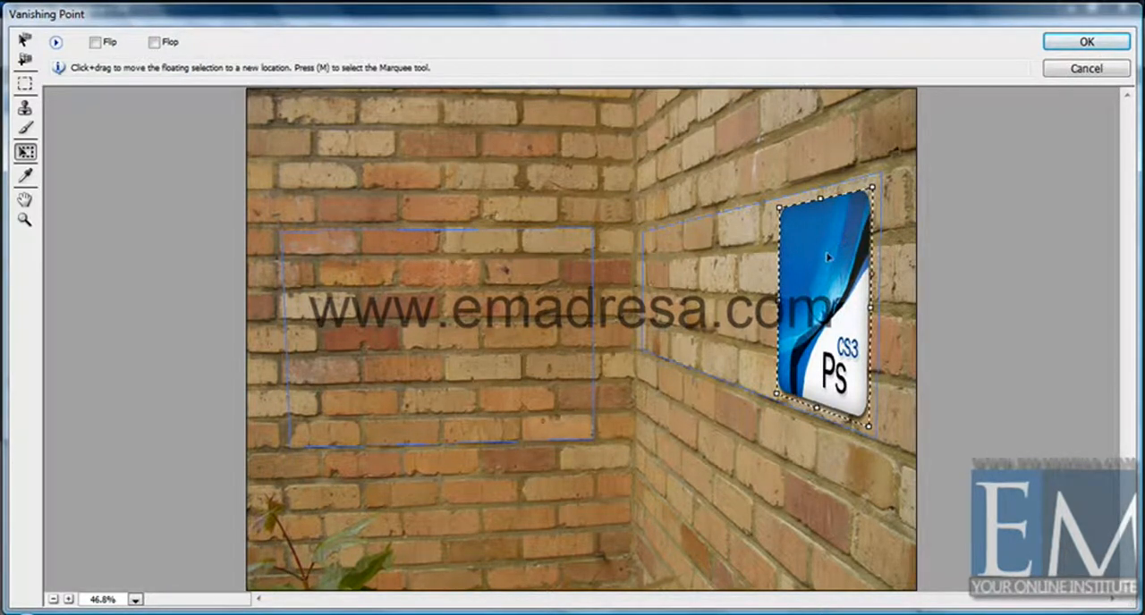
pyautogui.moveTo(841, 244); pyautogui.dragTo(743, 262)
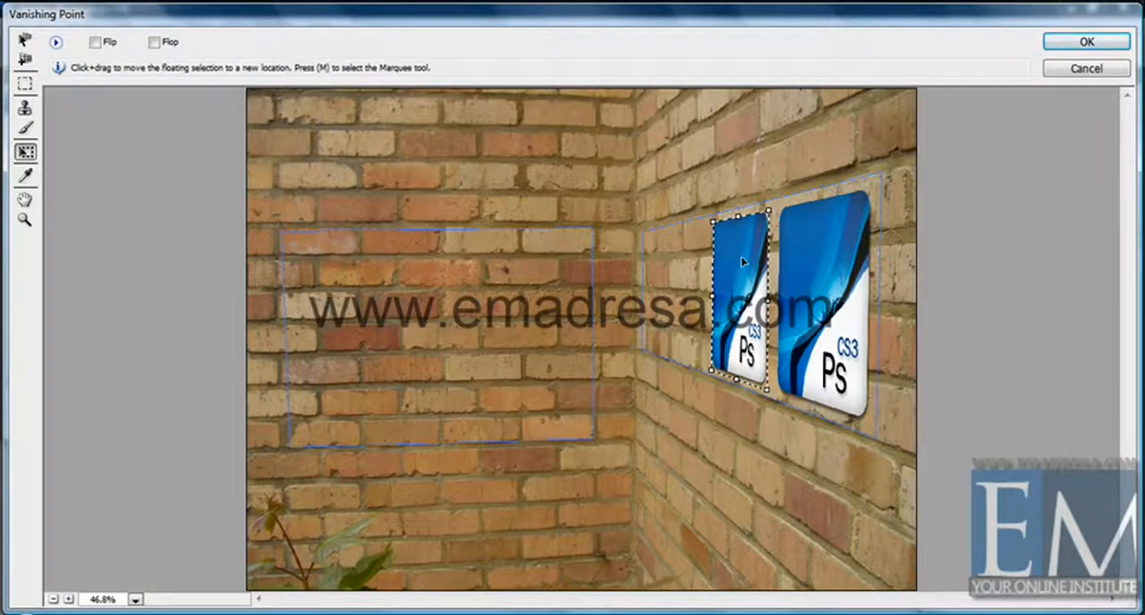
pyautogui.press('alt')
pyautogui.moveTo(742, 262); pyautogui.dragTo(682, 264)
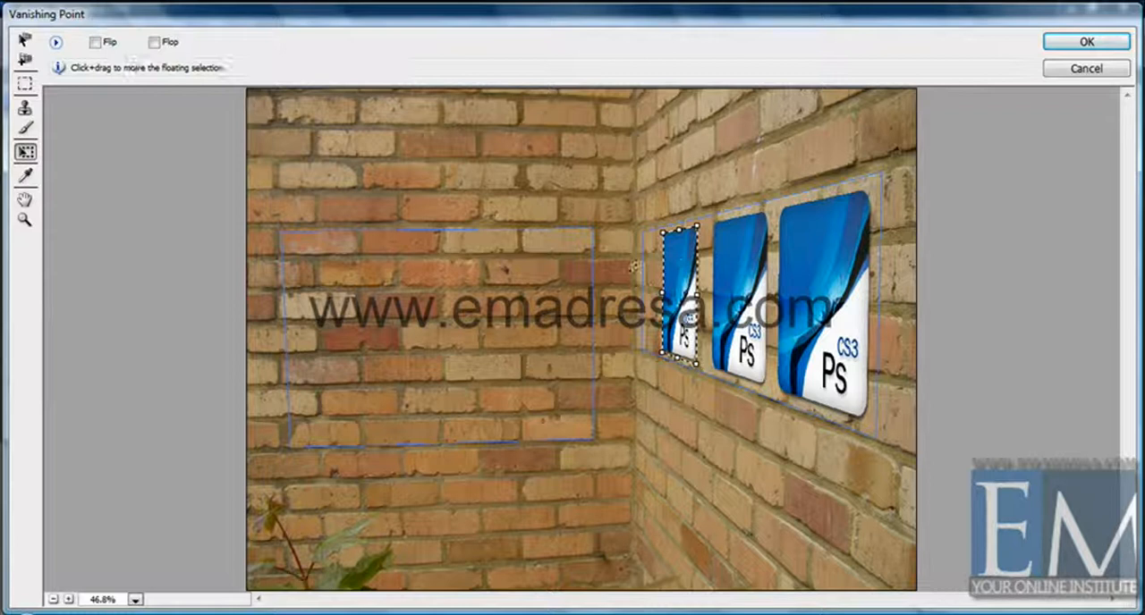
pyautogui.click(1081, 43)
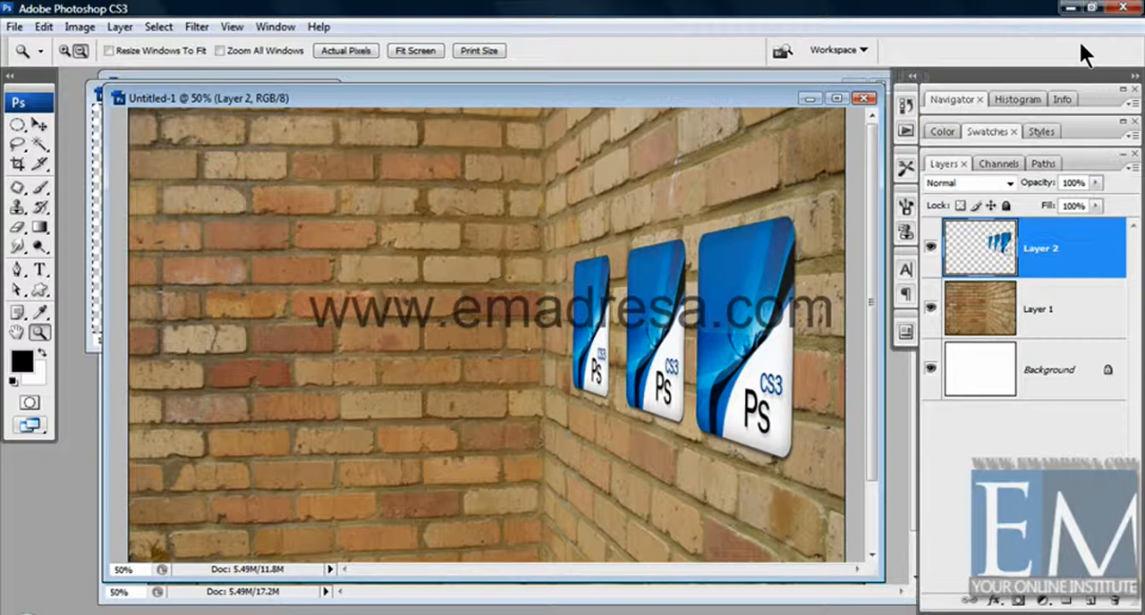
# - Add a Drop Shadow layer style to Layer 2, which holds the three logos
pyautogui.press('h')
pyautogui.doubleClick(1085, 248)
pyautogui.moveTo(688, 134); pyautogui.dragTo(373, 123)
pyautogui.click(123, 203)
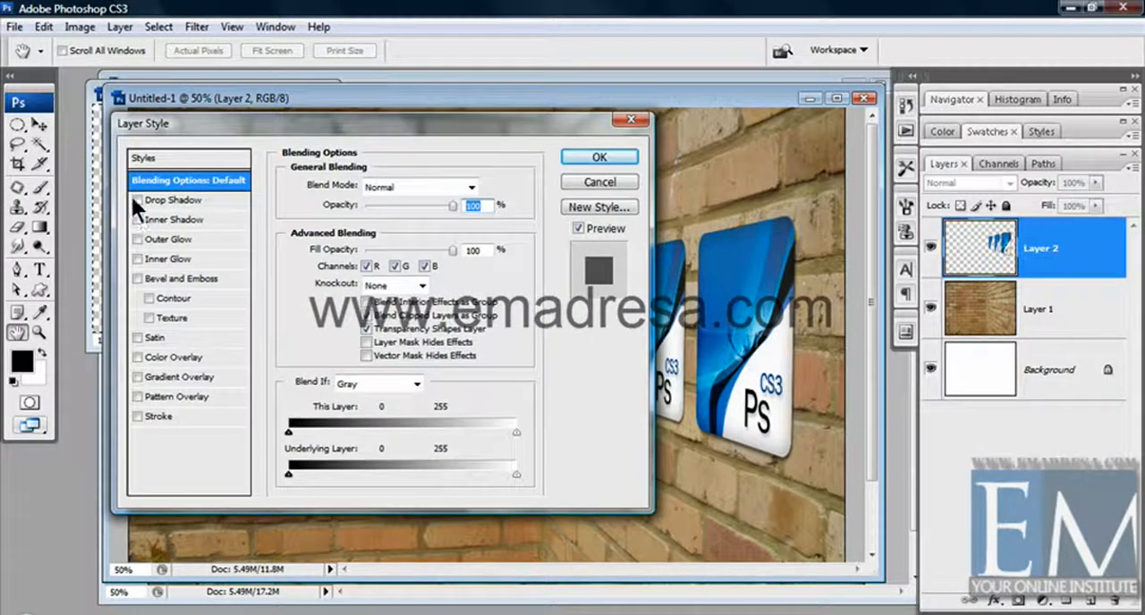
pyautogui.click(586, 159)
pyautogui.press('z')
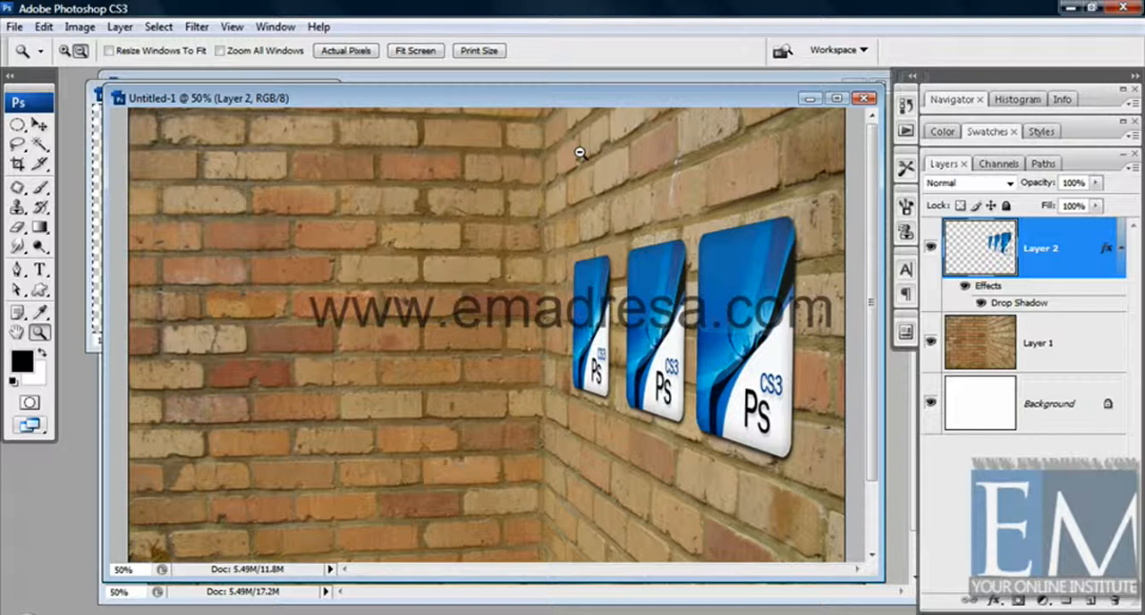